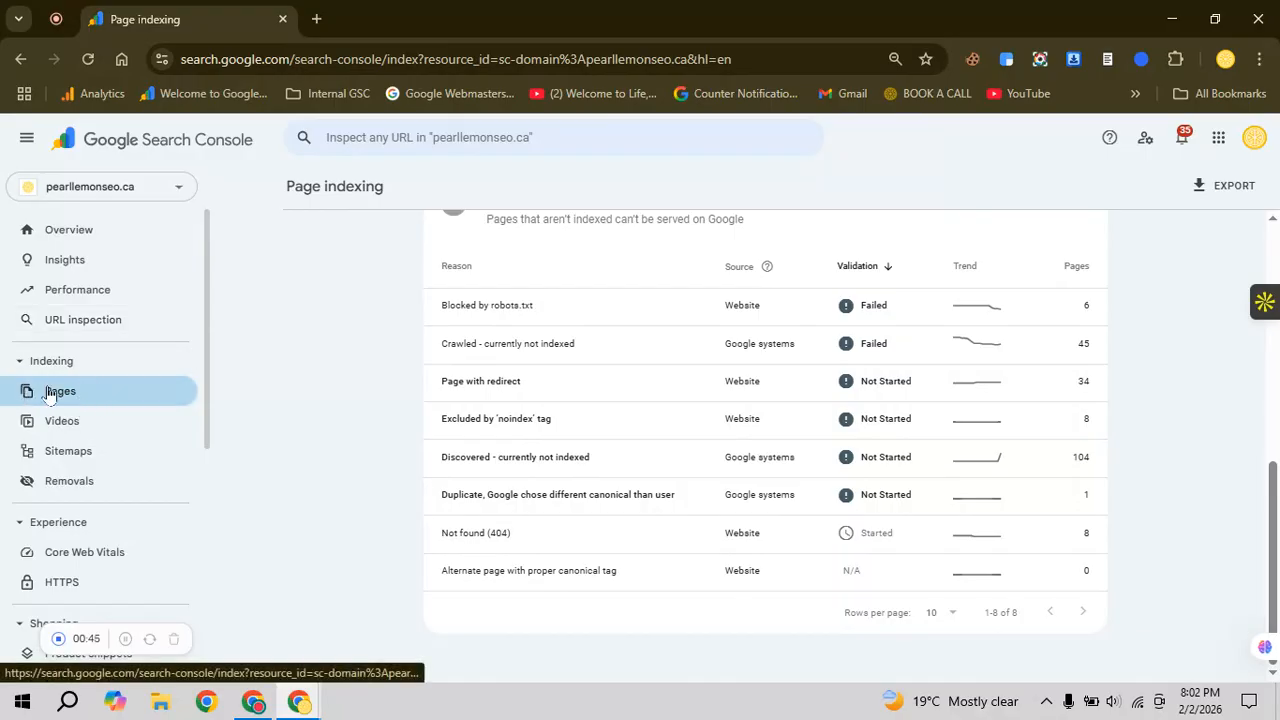
Open the Not found (404) report from the page indexing reasons and examine the example URLs, especially those containing "author"
scroll(694, 383, "up", 4)
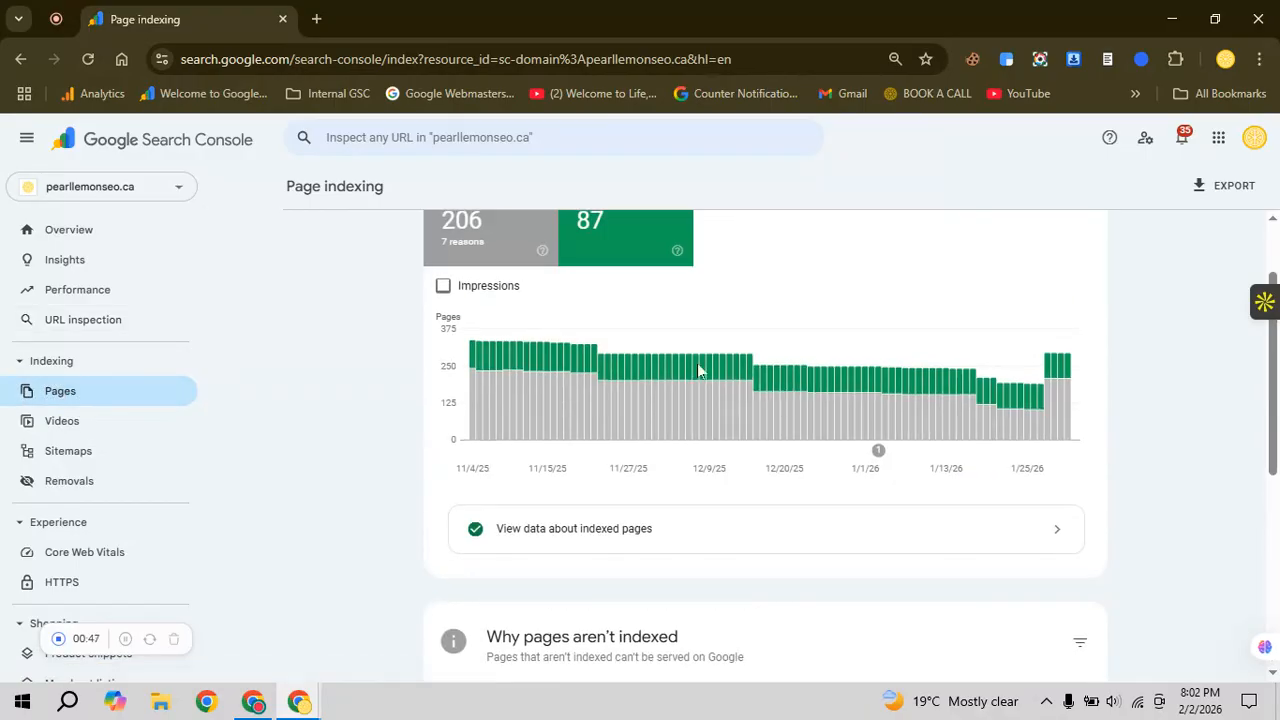
scroll(838, 500, "down", 4)
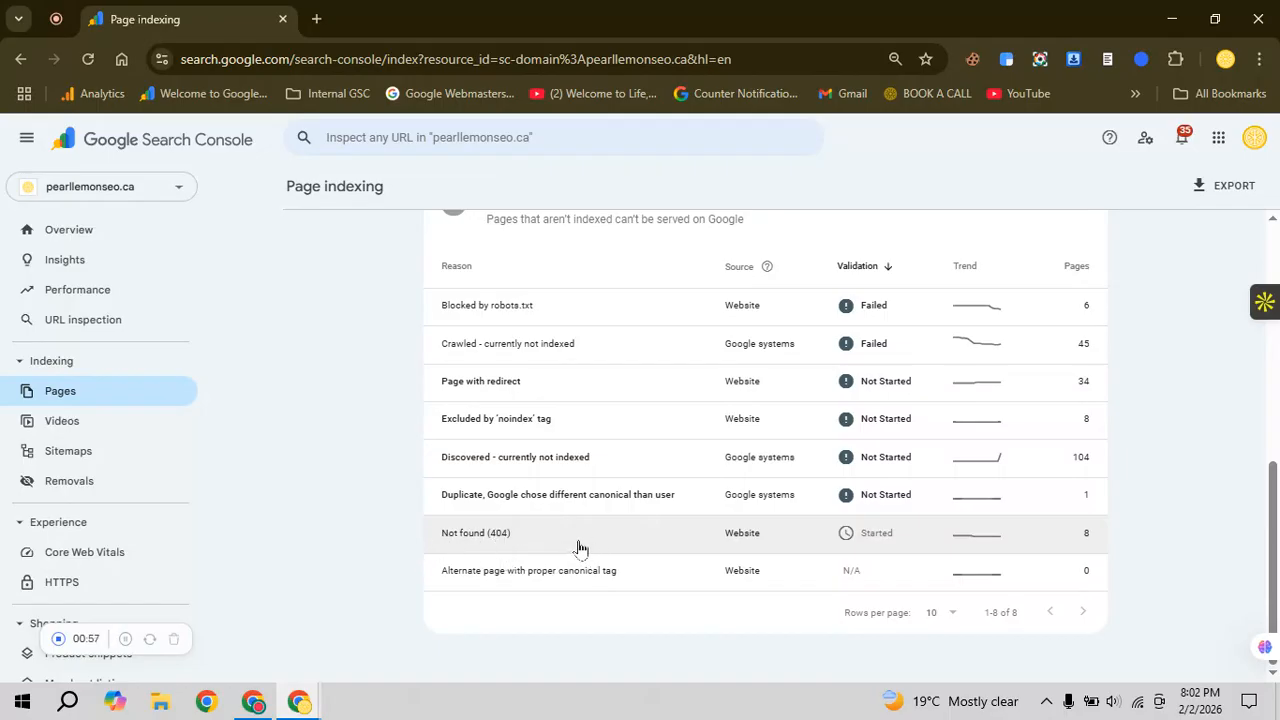
left_click(578, 548)
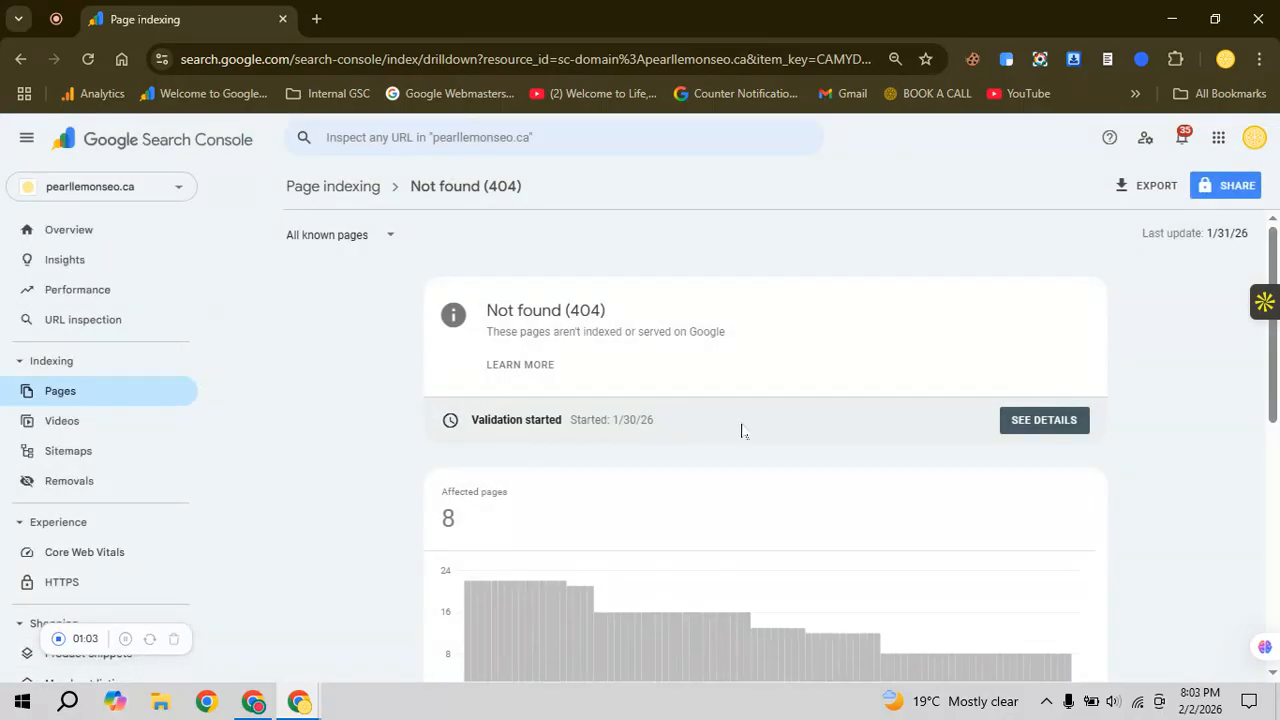
scroll(614, 402, "down", 4)
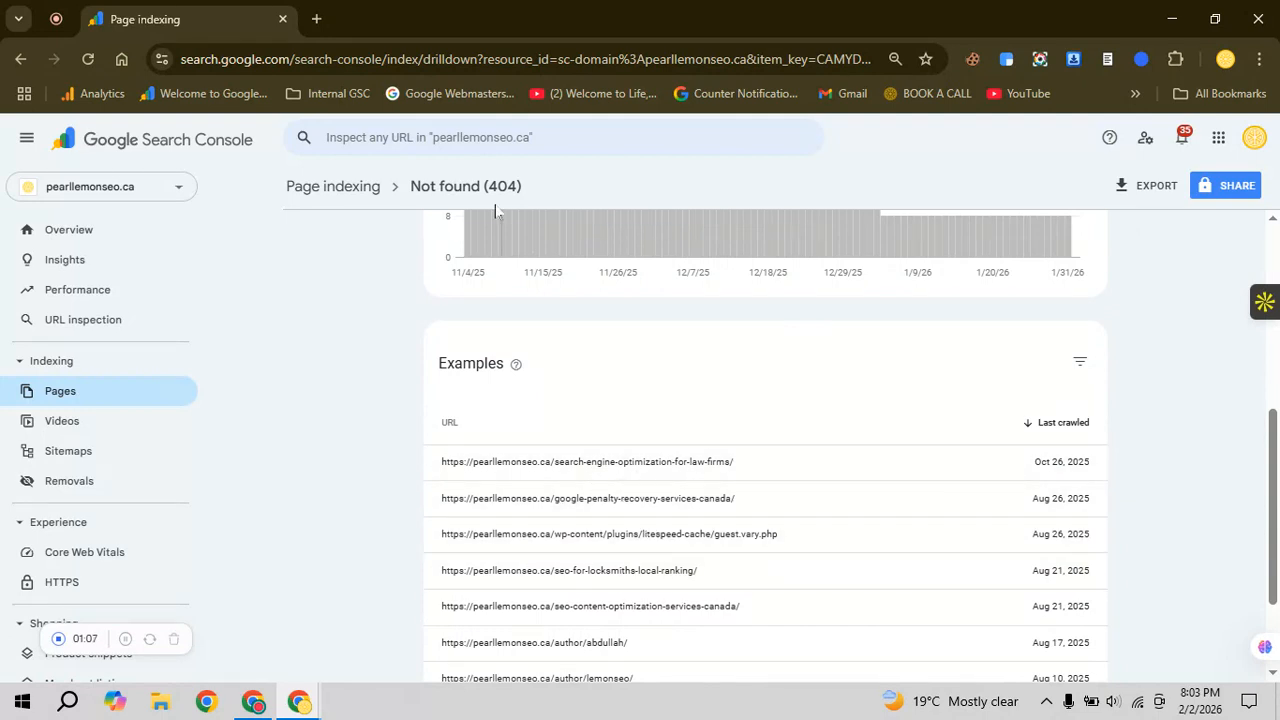
scroll(651, 528, "down", 2)
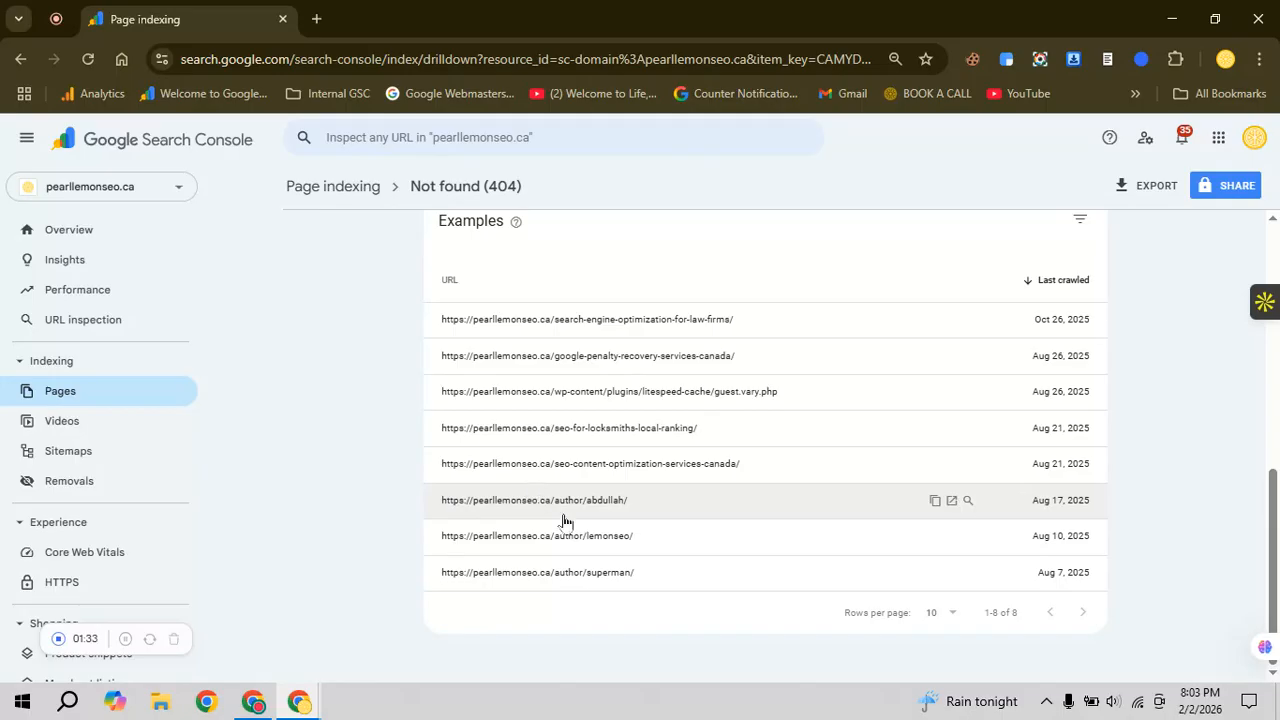
left_click_drag(555, 507, 584, 513)
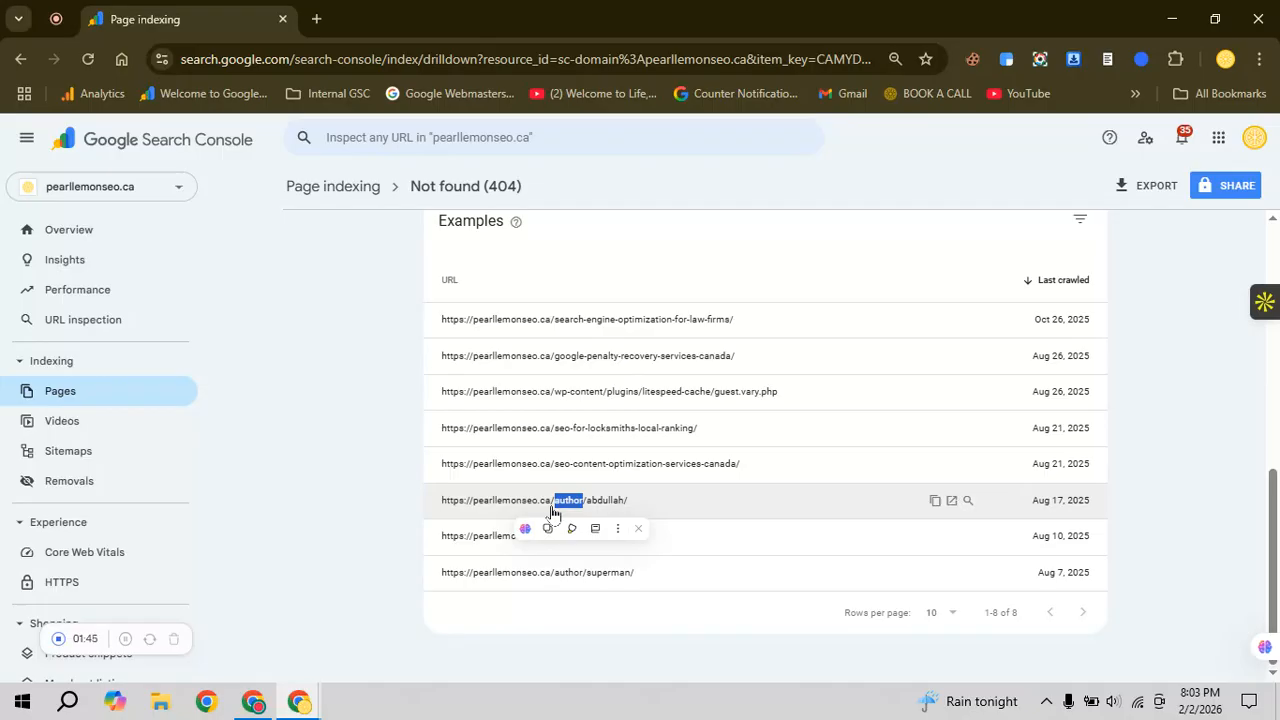
Switch to the WordPress Redirections page and start a new redirection with "author" as its source URL
key("alt+Tab")
key("Tab")
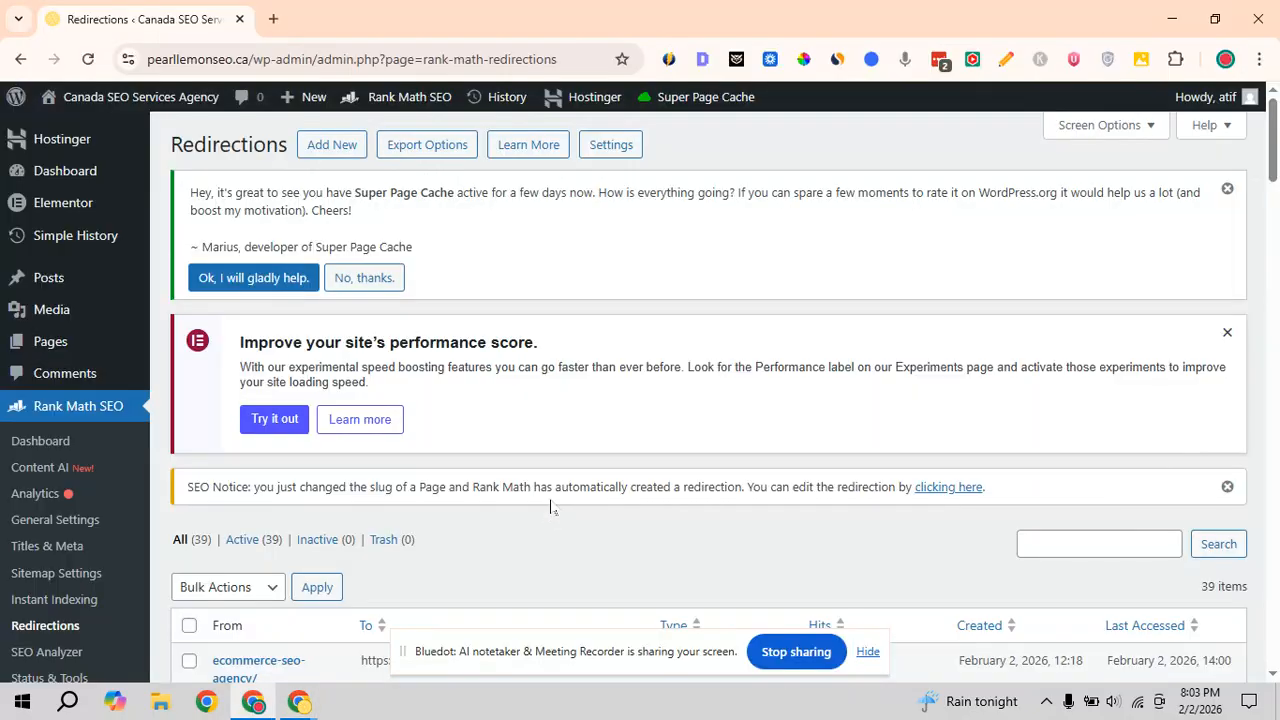
mouse_move(432, 100)
mouse_move(406, 203)
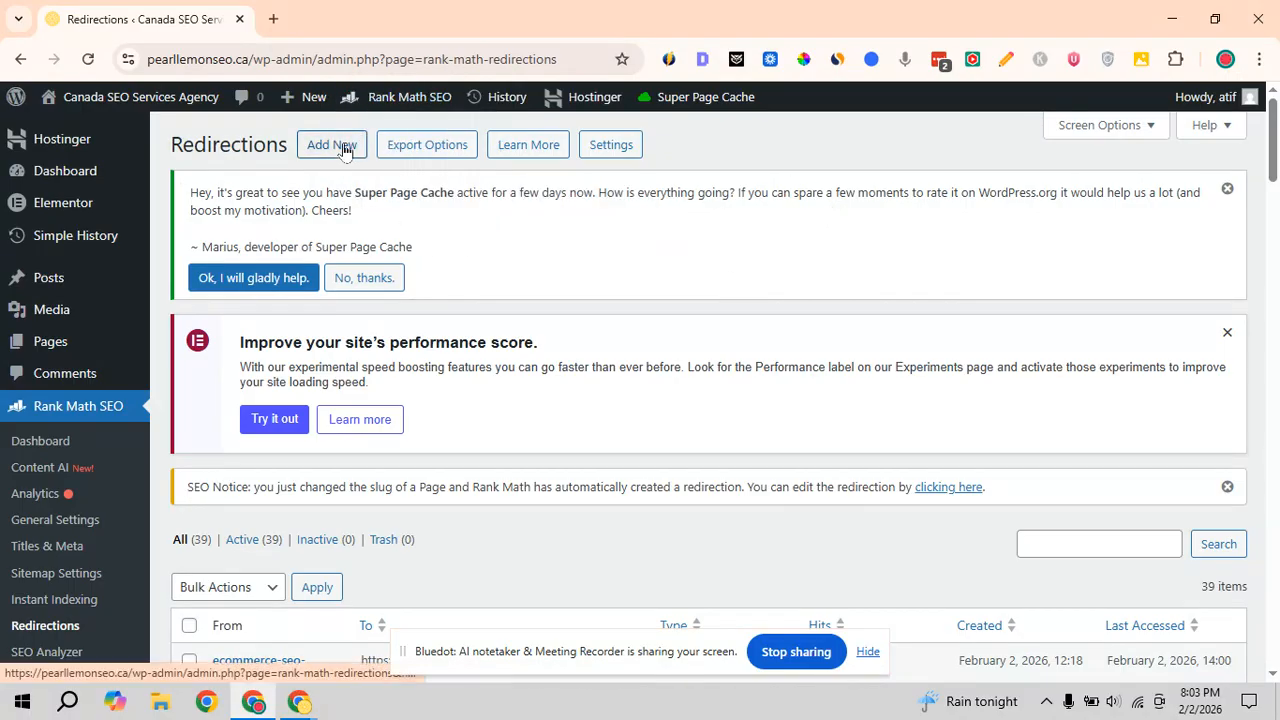
left_click(343, 146)
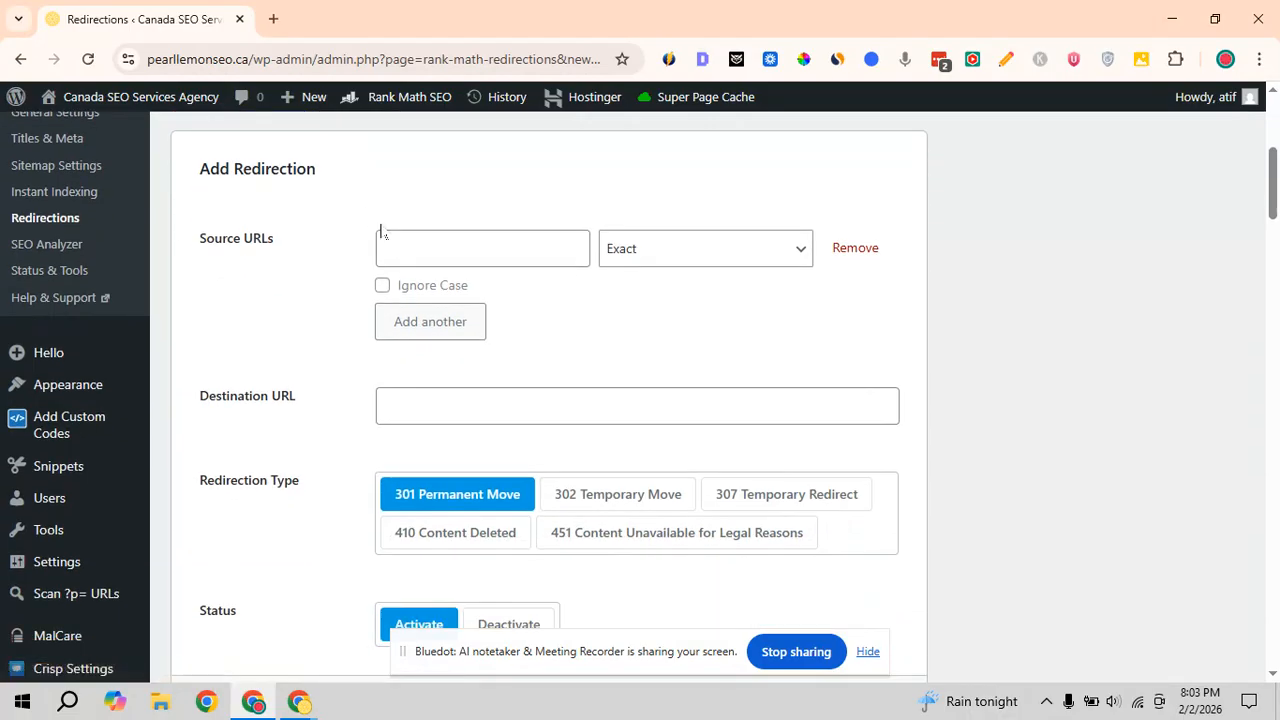
left_click(396, 242)
type("author")
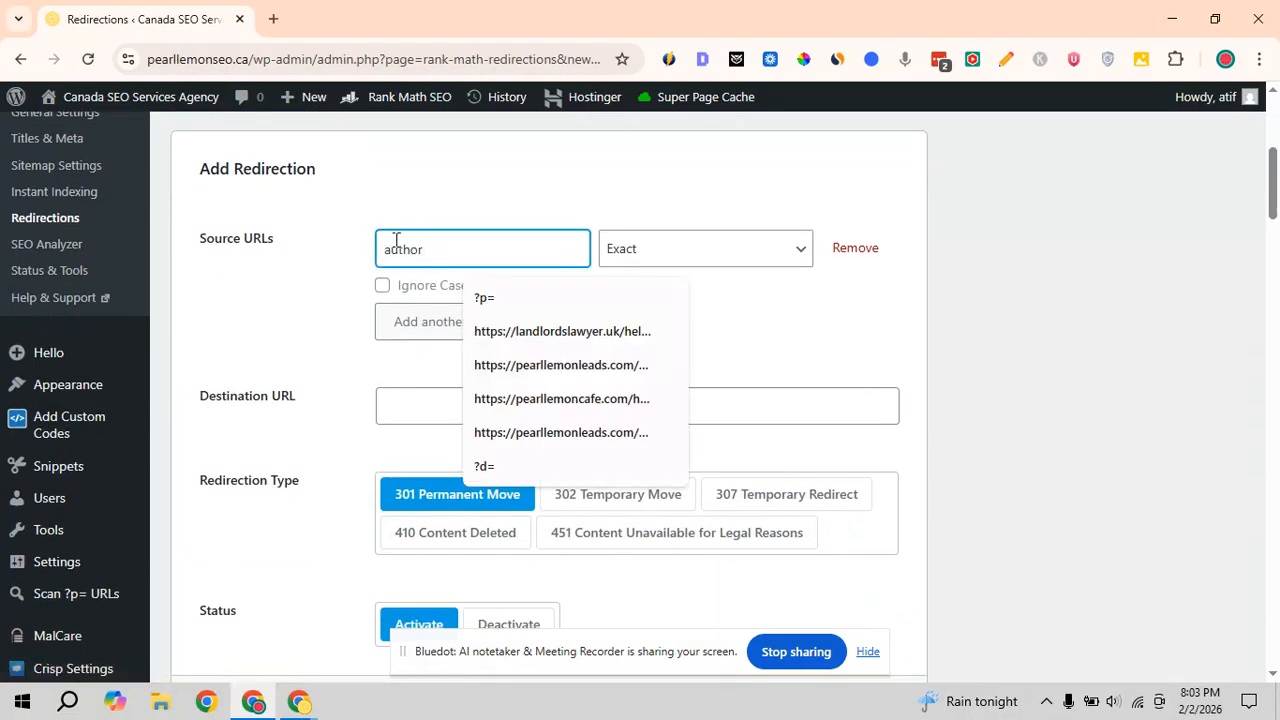
Match the "author" source URL with Contains and set the redirection type to 410 Content Deleted
left_click(641, 250)
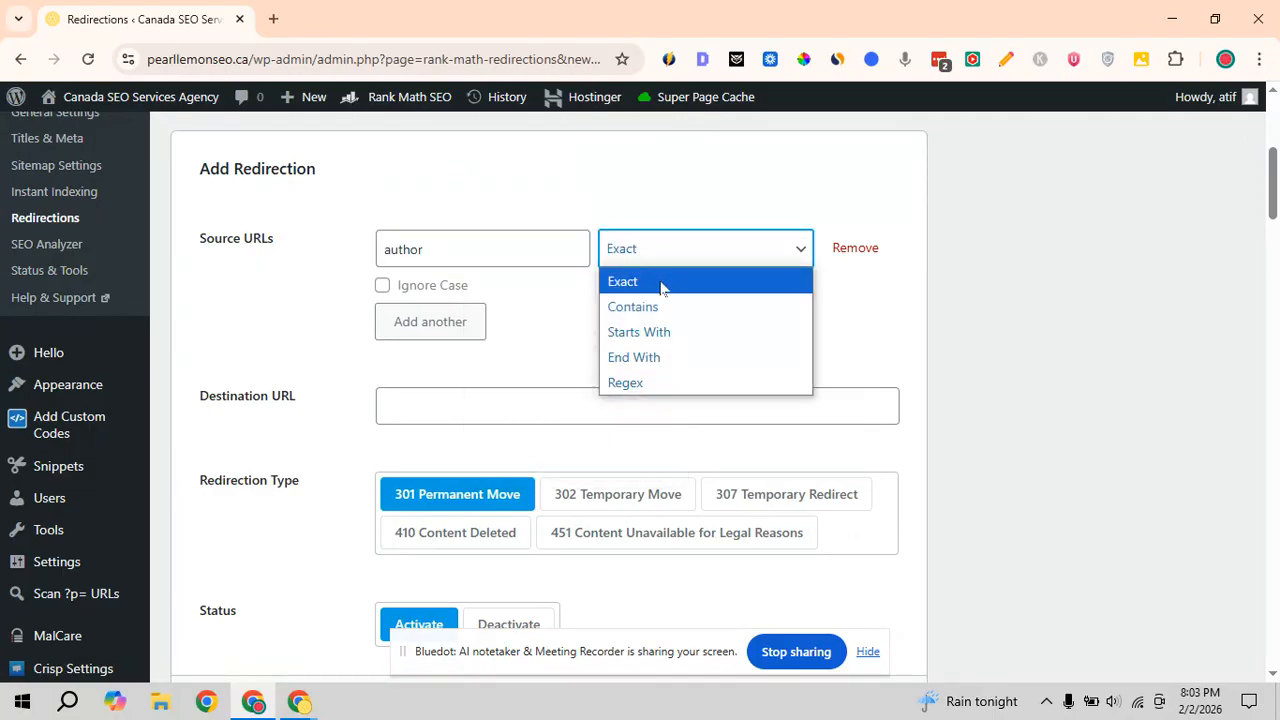
left_click(670, 310)
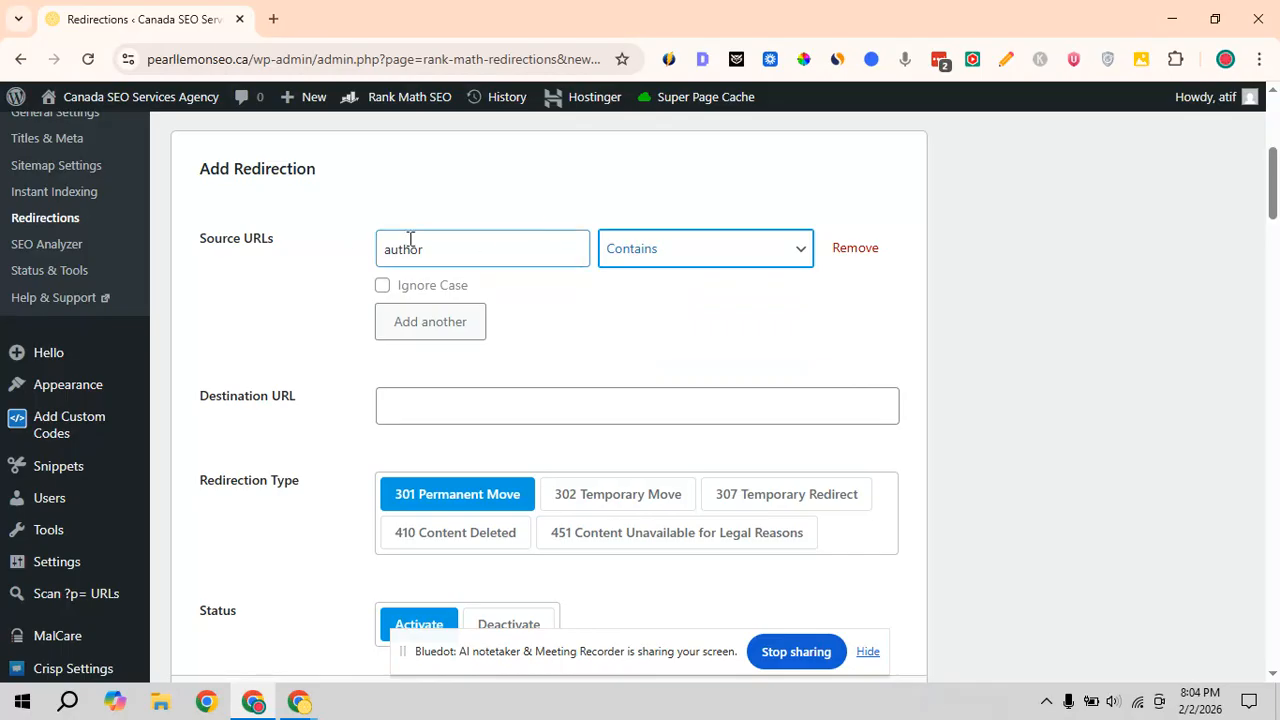
left_click_drag(430, 250, 384, 250)
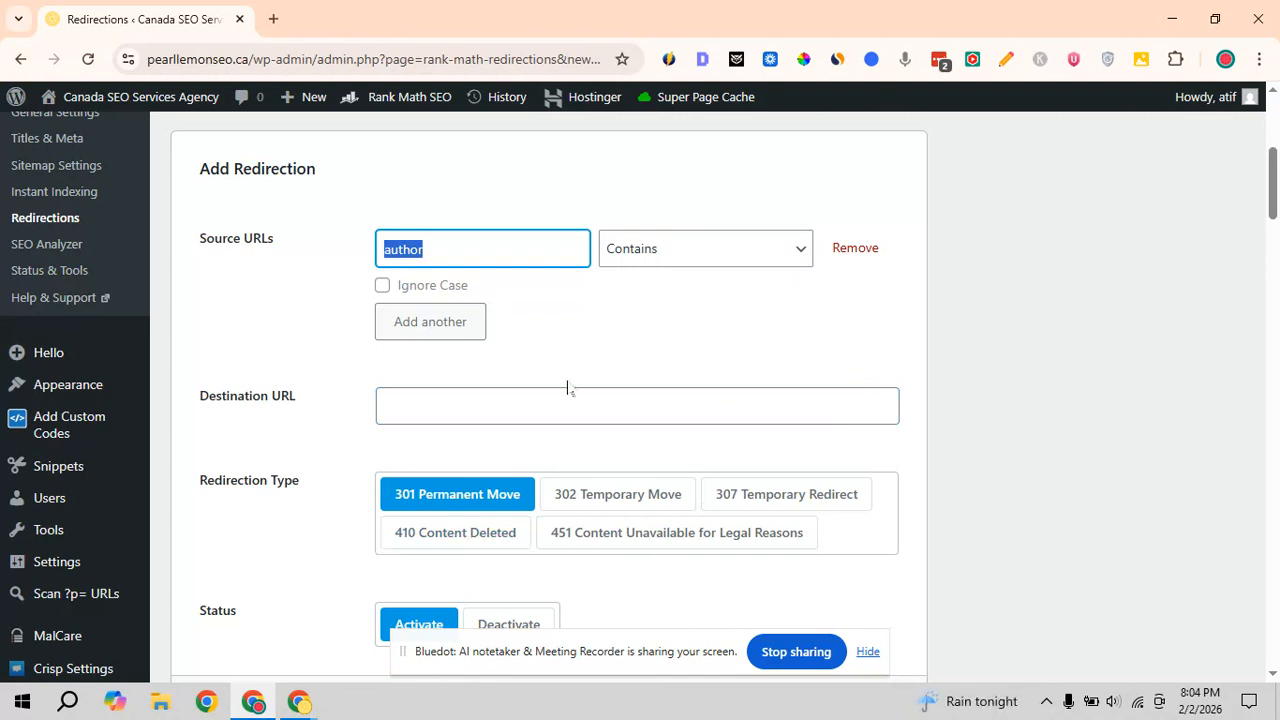
left_click(446, 545)
Check the example URLs of the Not found (404) report in Search Console again and return to the WordPress redirection form
key("alt+Tab")
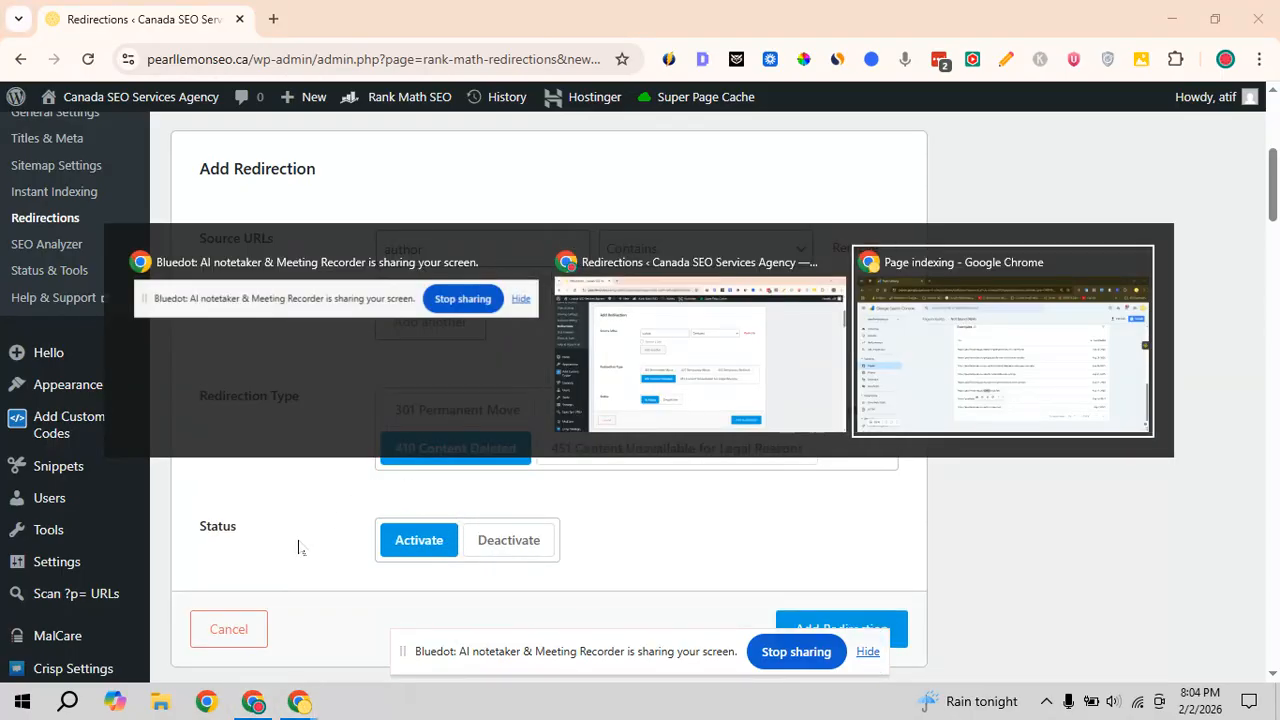
left_click(123, 640)
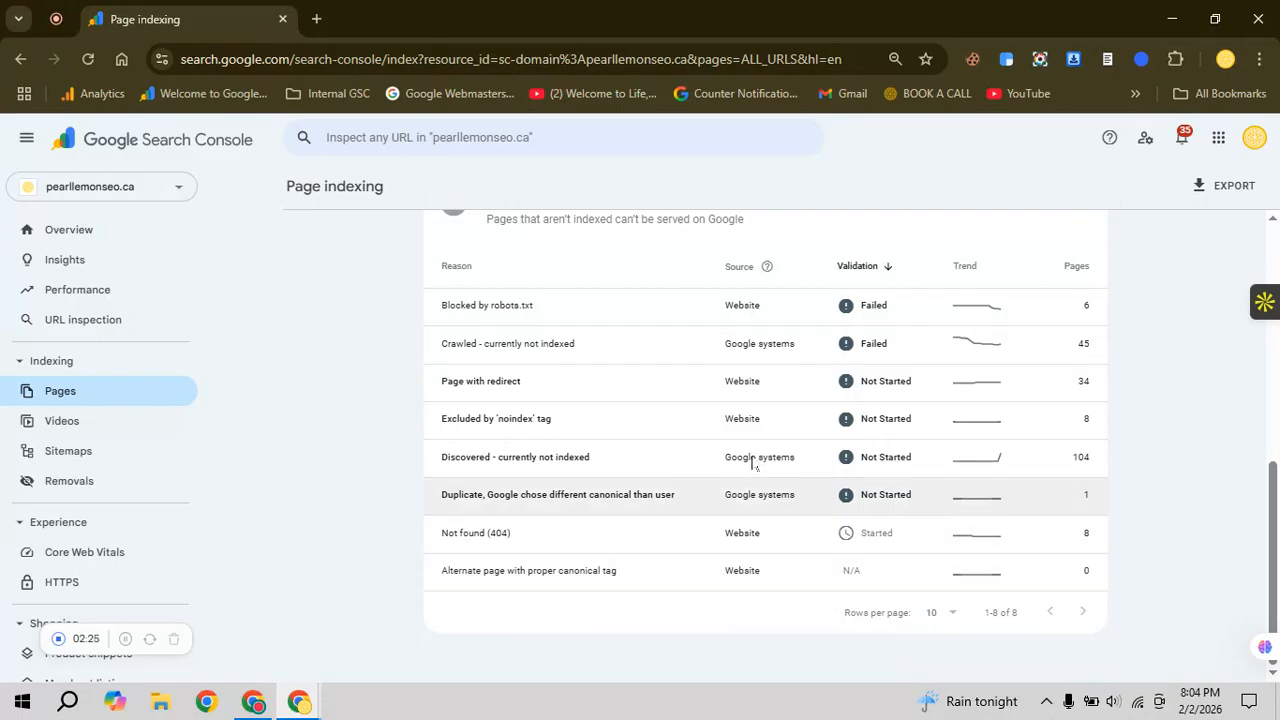
left_click(572, 550)
scroll(754, 523, "down", 10)
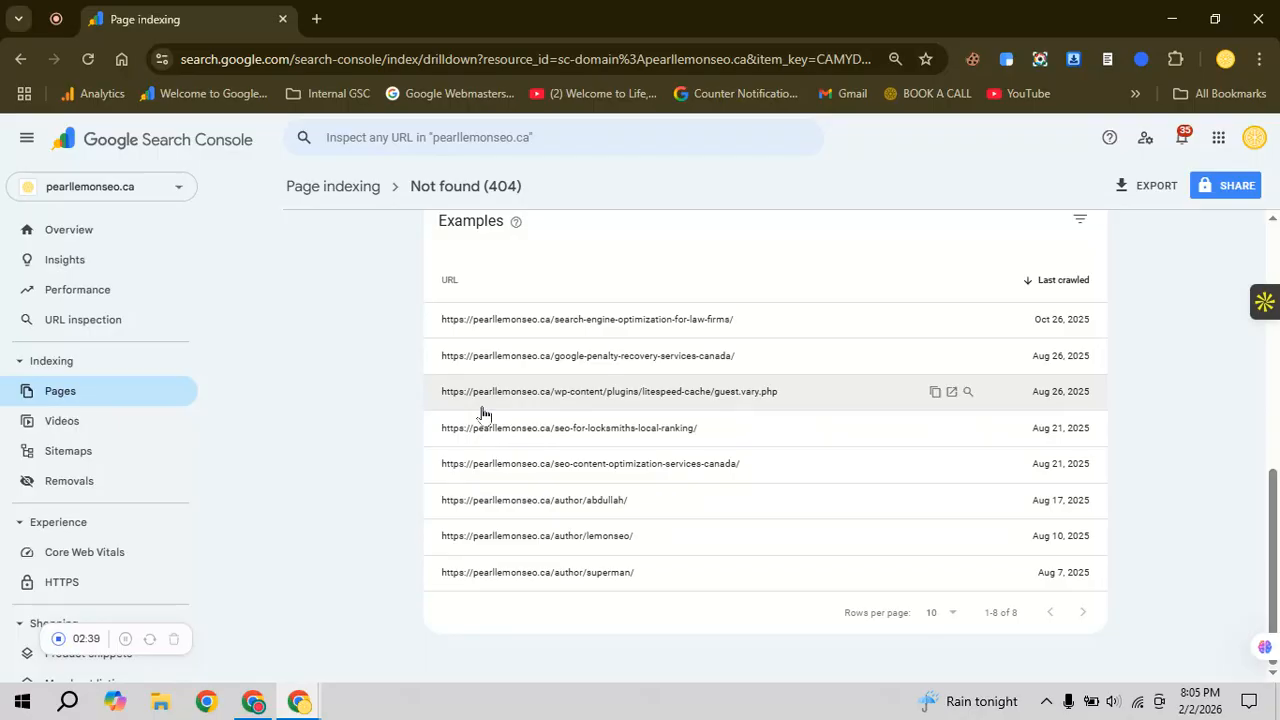
key("alt+Tab")
key("alt+Tab")
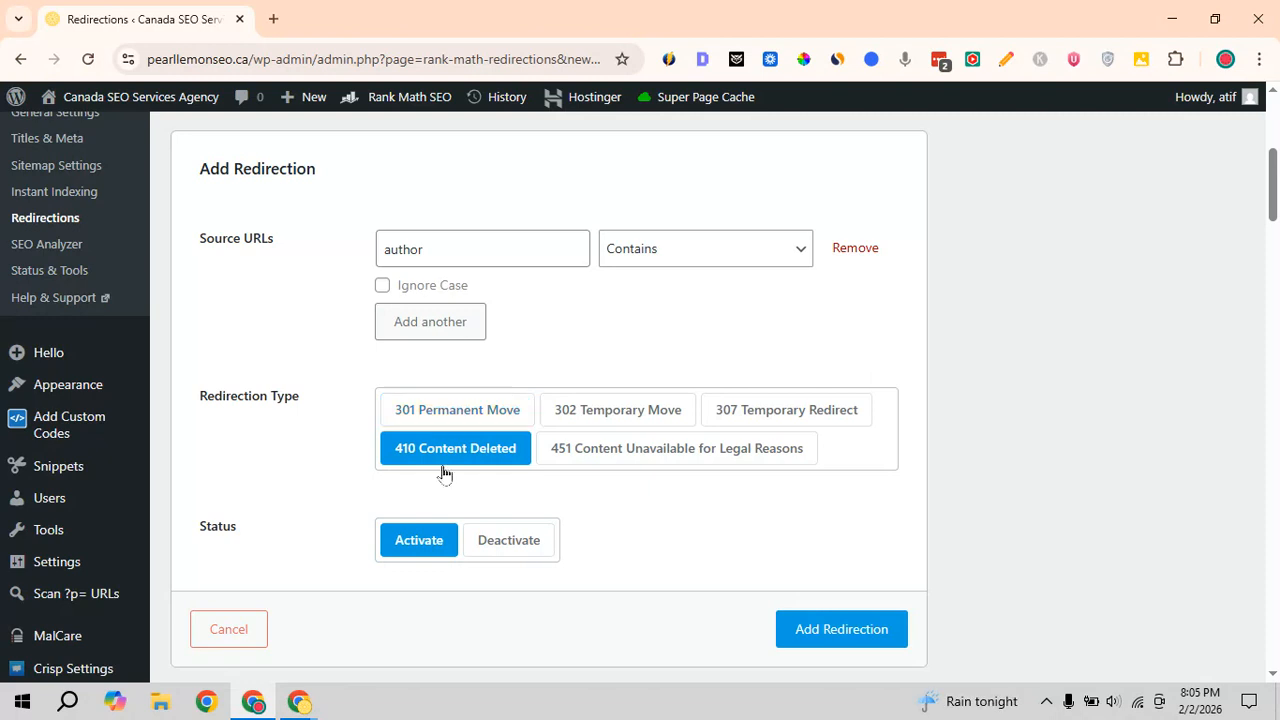
Try the 301 Permanent Move type for the redirection, leaving its destination URL empty
left_click(424, 413)
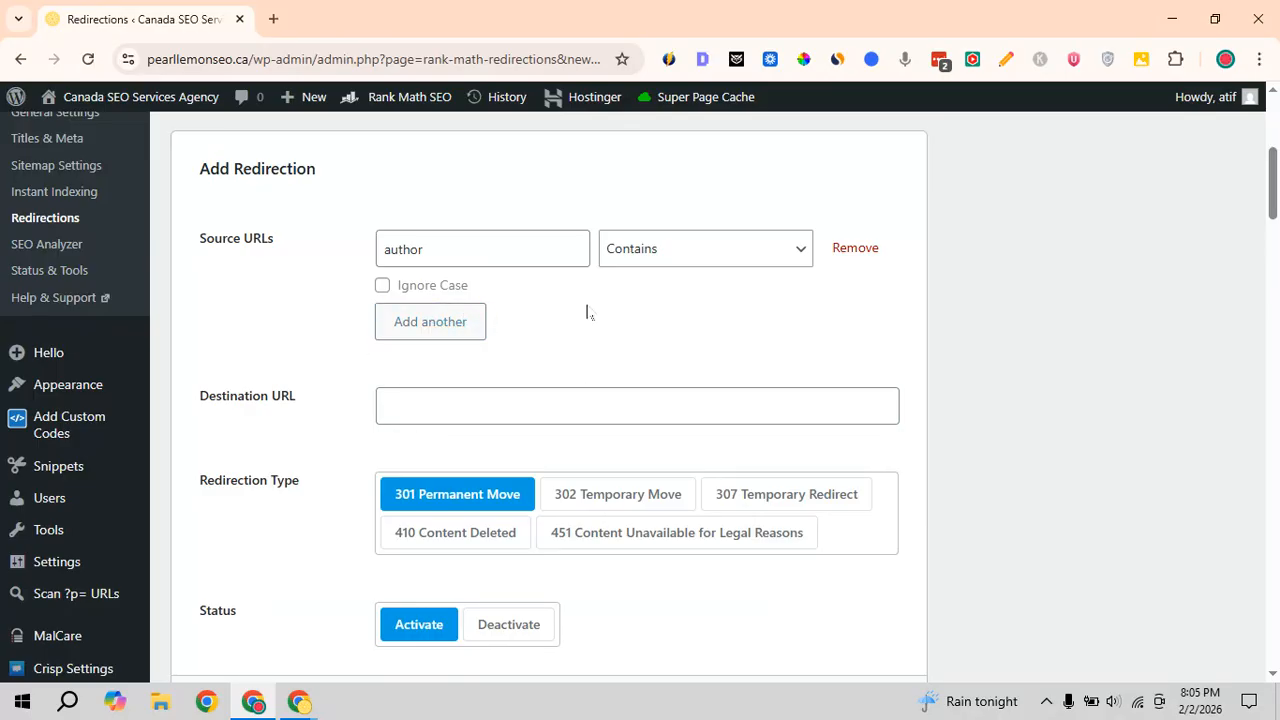
left_click(528, 399)
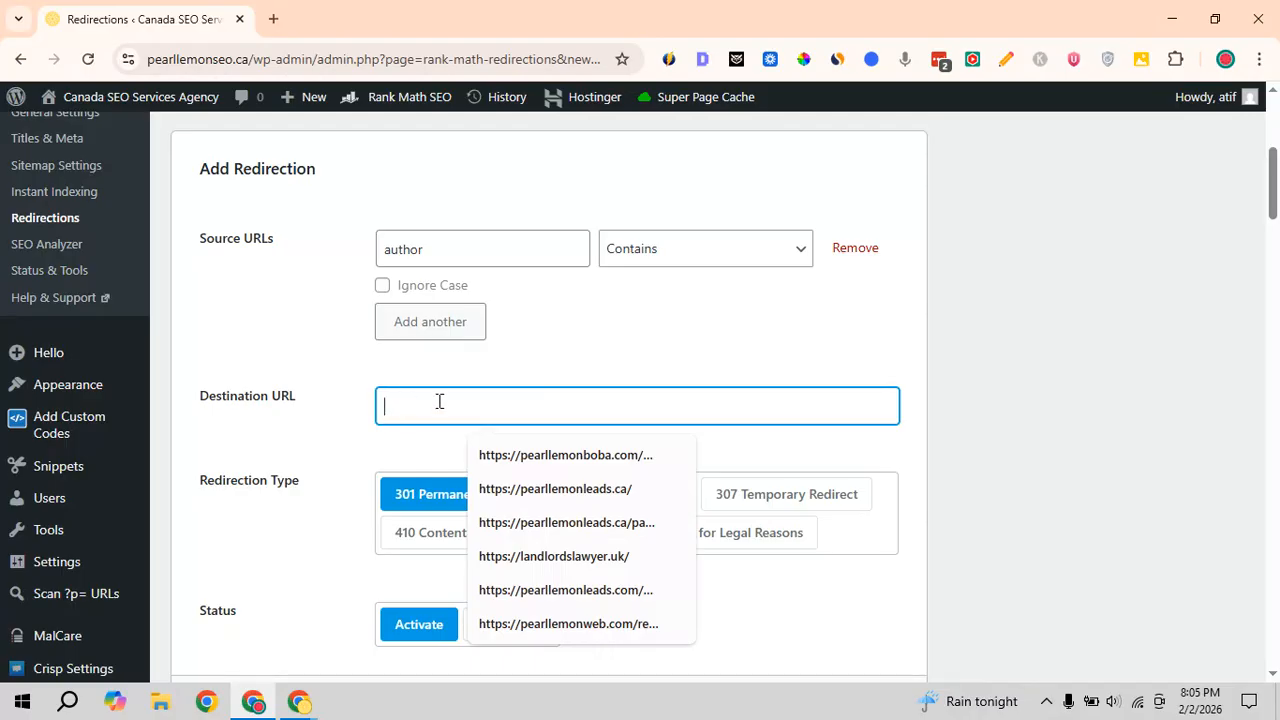
left_click(360, 427)
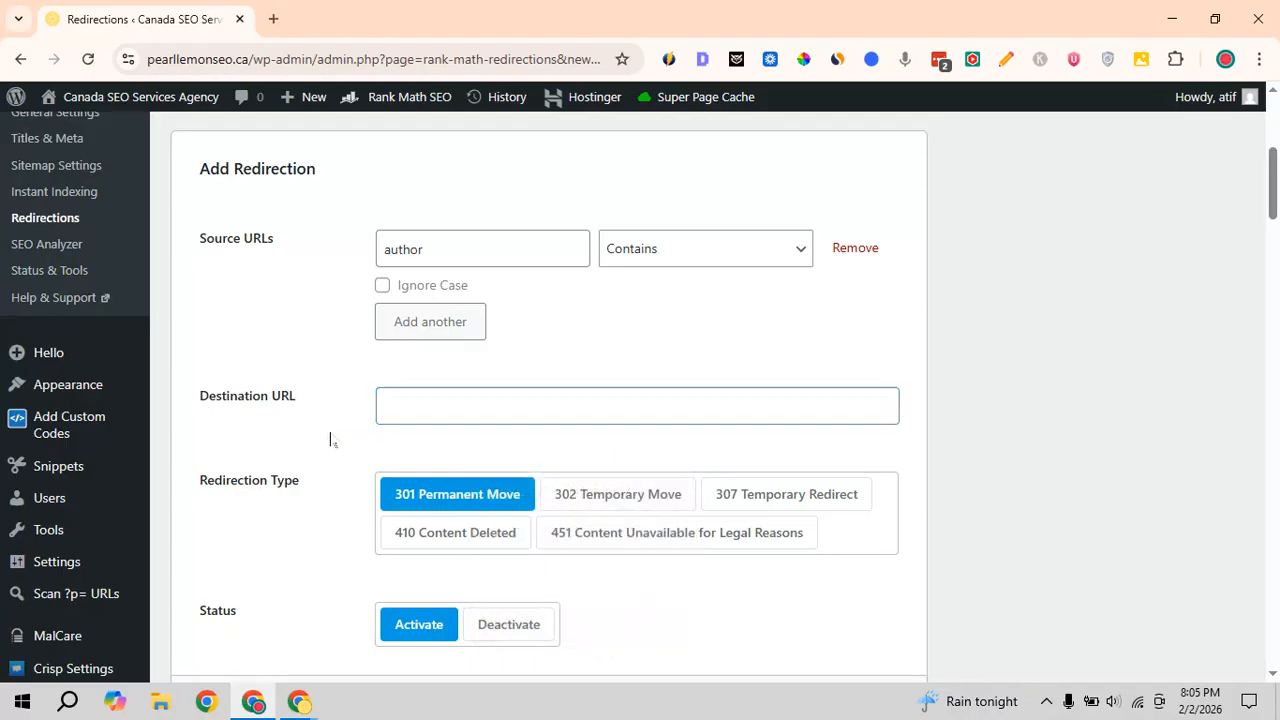
Set the redirection type to 410 Content Deleted and submit the new redirection
left_click(418, 534)
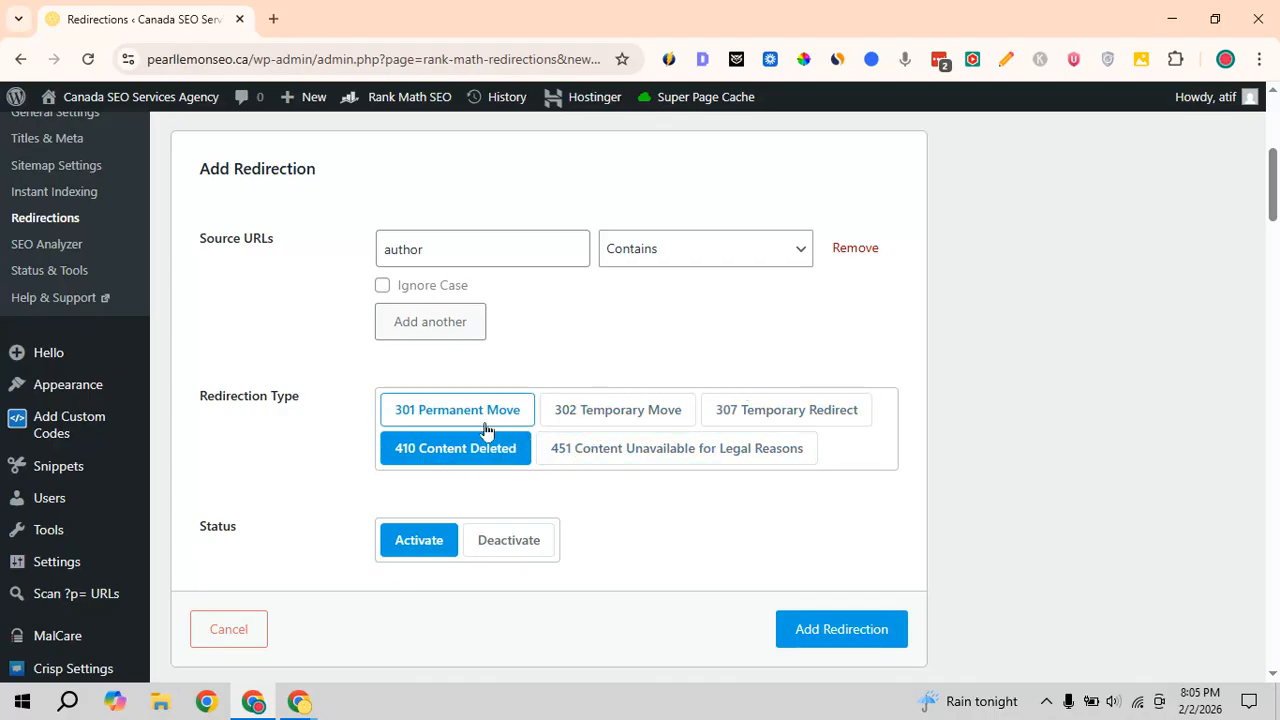
left_click(828, 631)
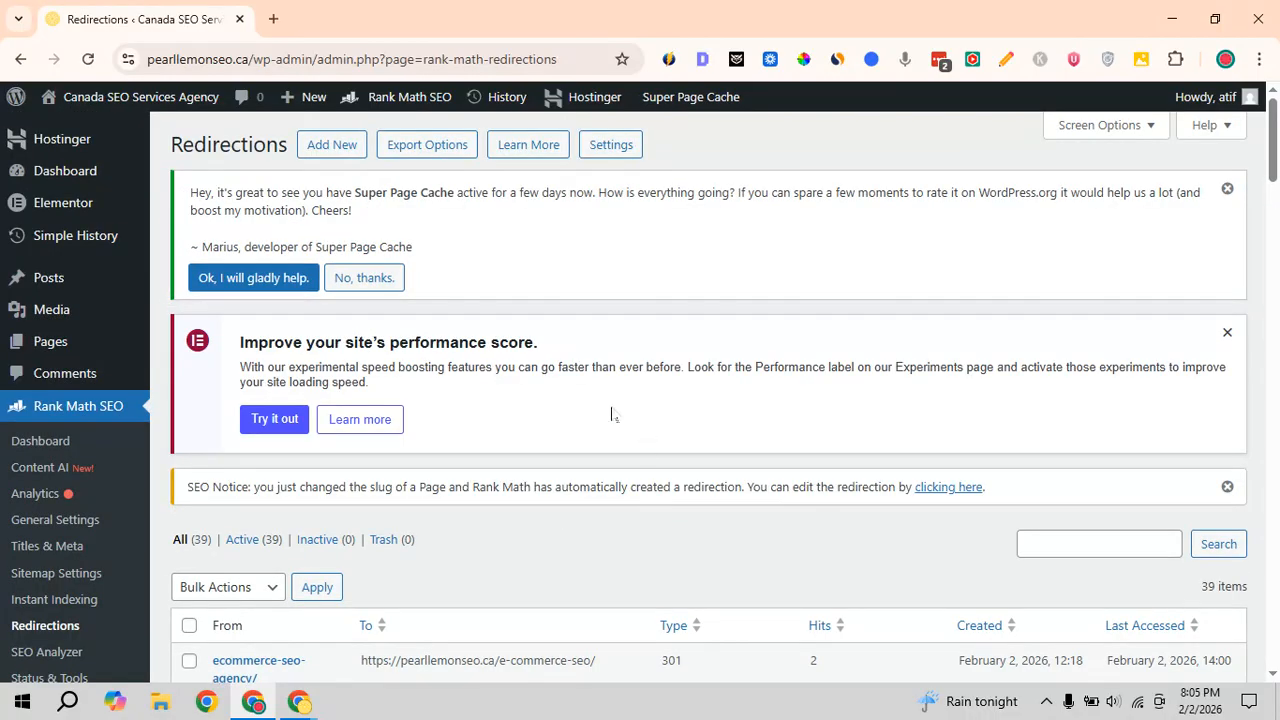
Return to Search Console and review the Not found (404) report's example URLs, validation status and affected pages chart
key("alt+Tab")
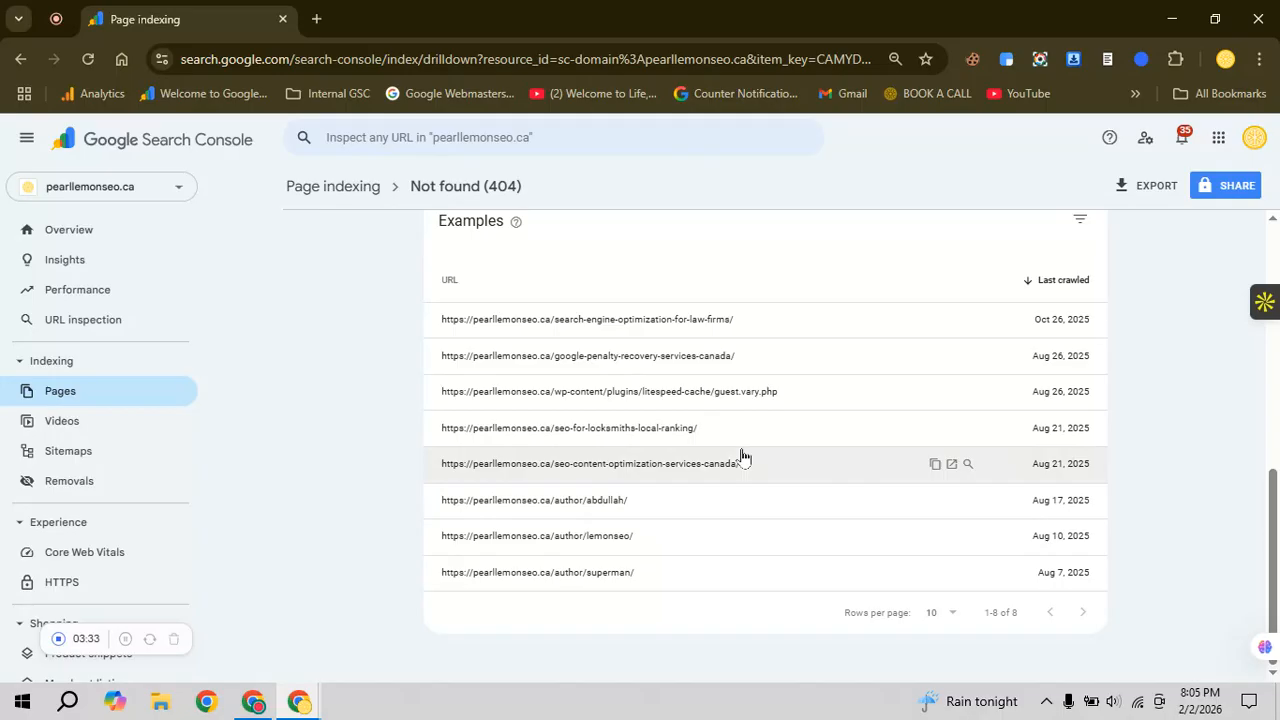
key("alt+Tab")
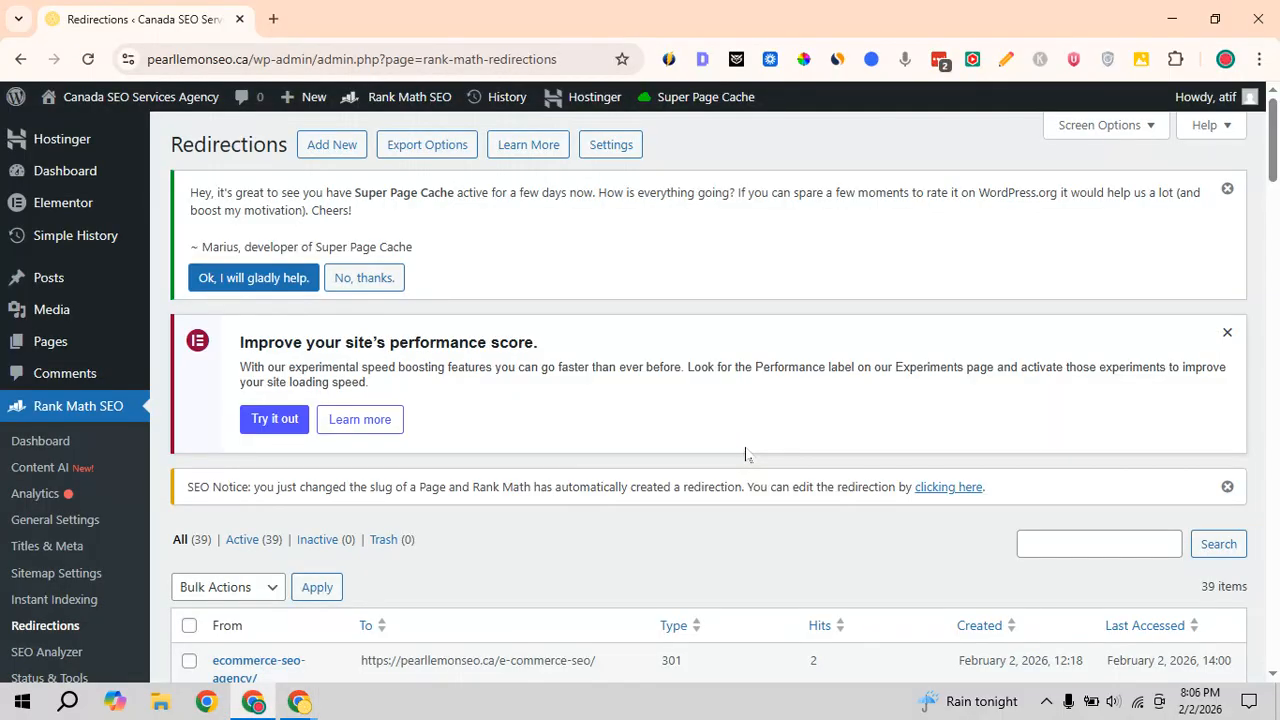
key("alt+Tab")
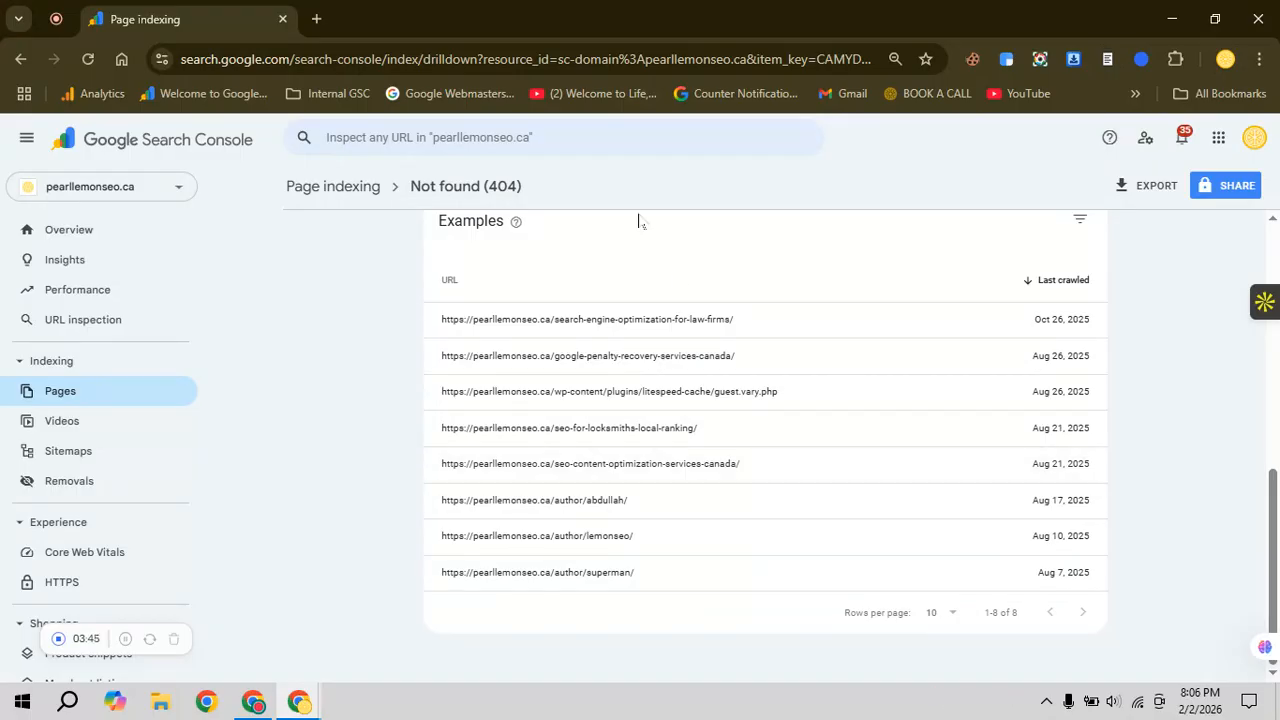
left_click(126, 641)
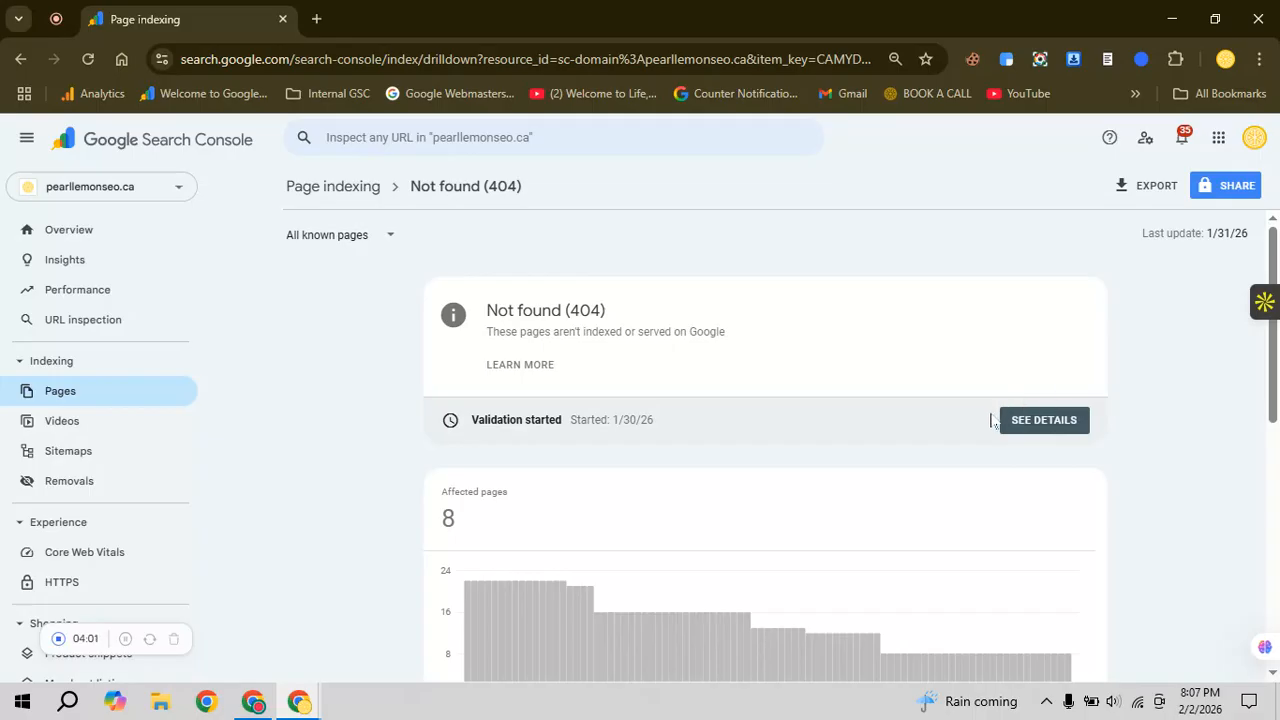
scroll(703, 452, "down", 2)
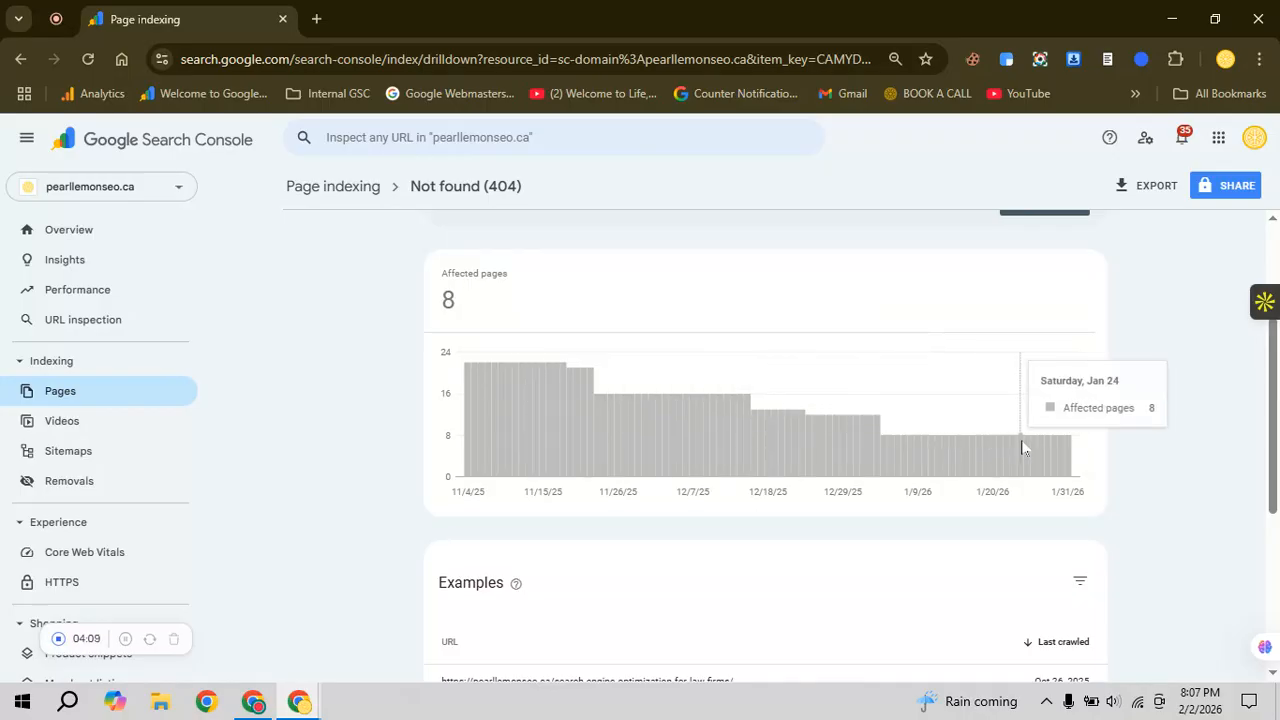
scroll(1020, 445, "up", 3)
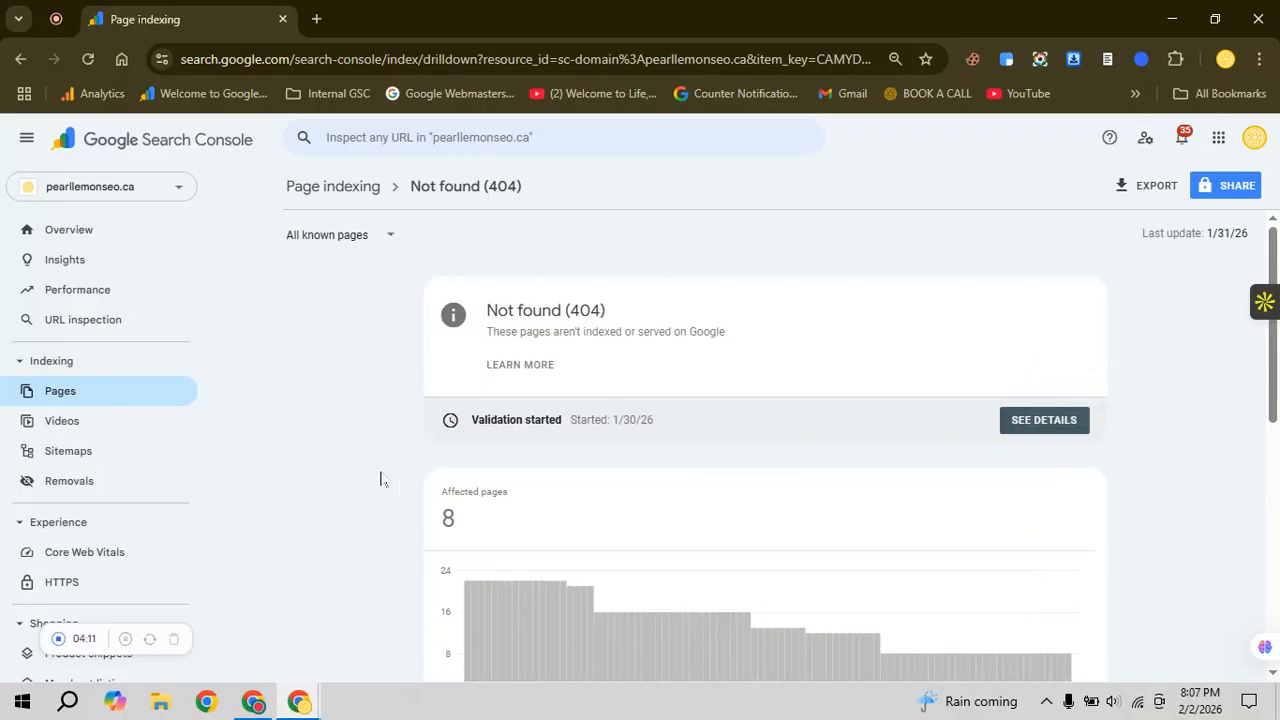